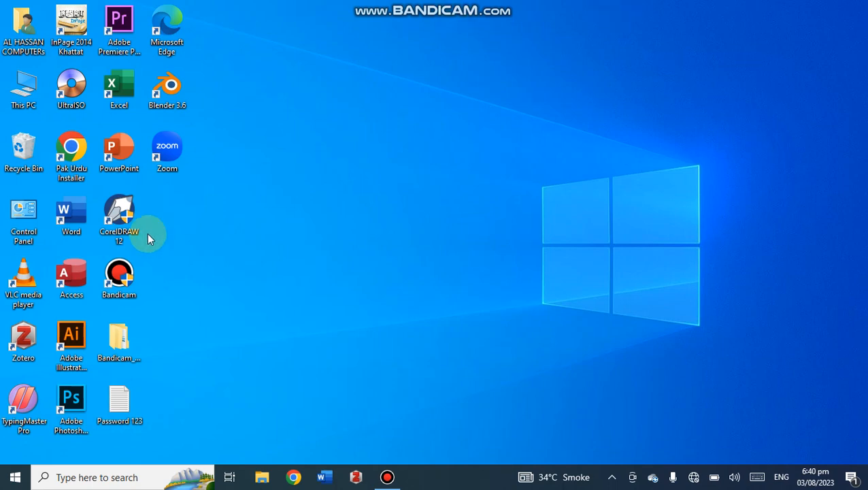
# Launch Word and open the recent document "How To Add Watermark In A Word File".
pyautogui.rightClick(63, 214)
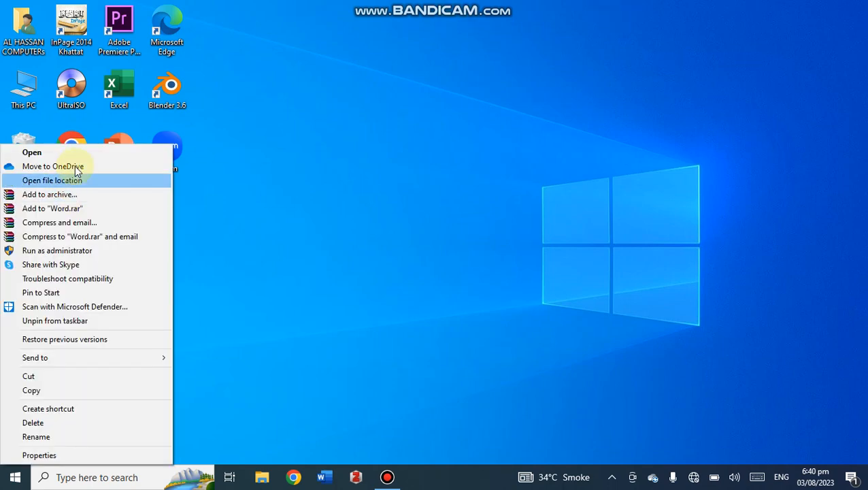
pyautogui.click(72, 152)
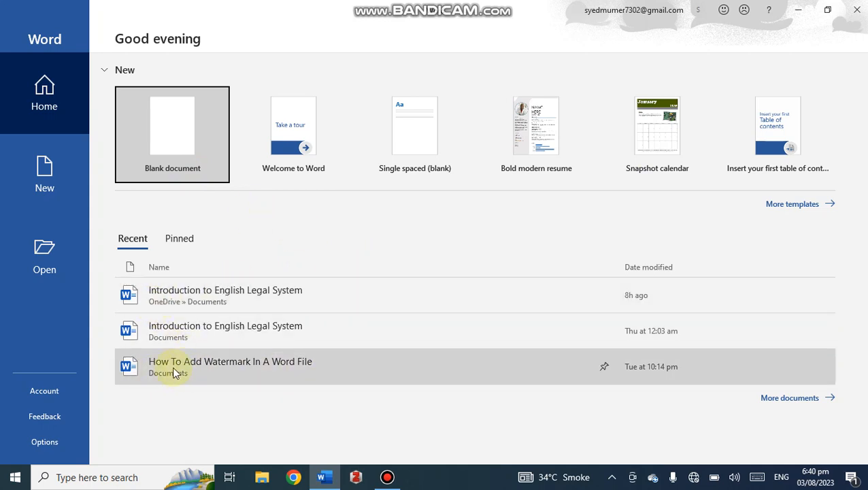
pyautogui.click(200, 360)
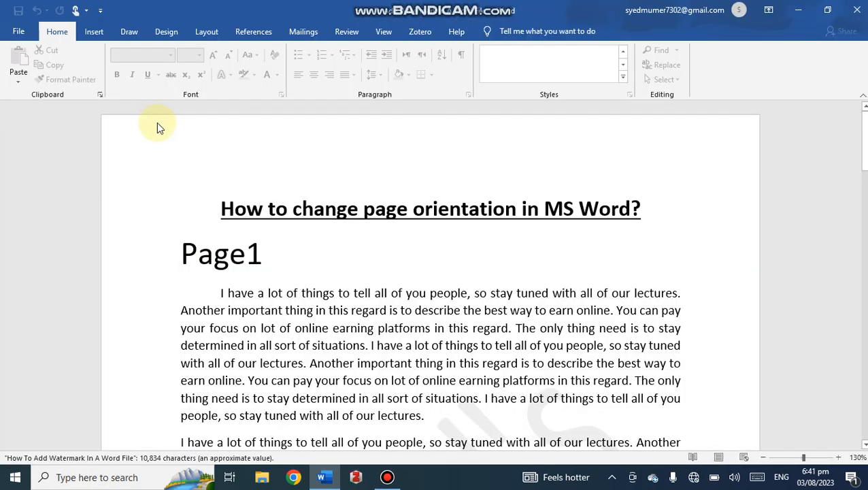
# Look through the document's text from the title on page 1 through the following pages.
pyautogui.scroll(-5, 290, 180)
pyautogui.scroll(-4, 291, 180)
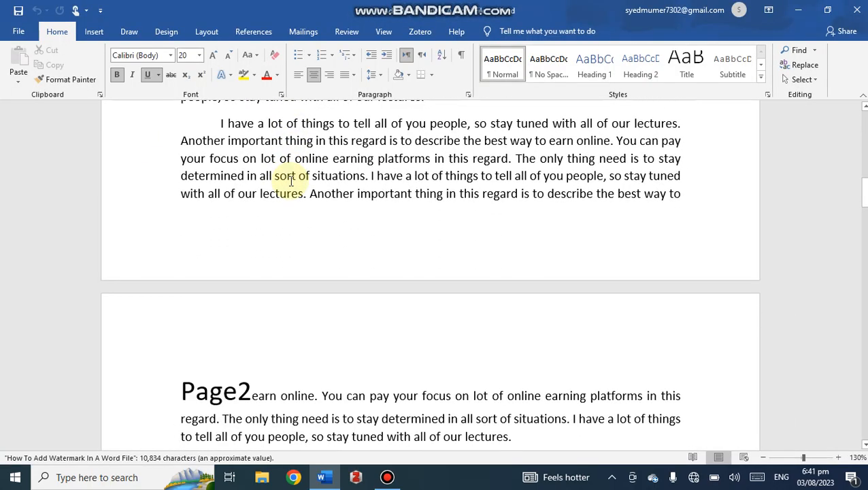
pyautogui.scroll(-12, 292, 178)
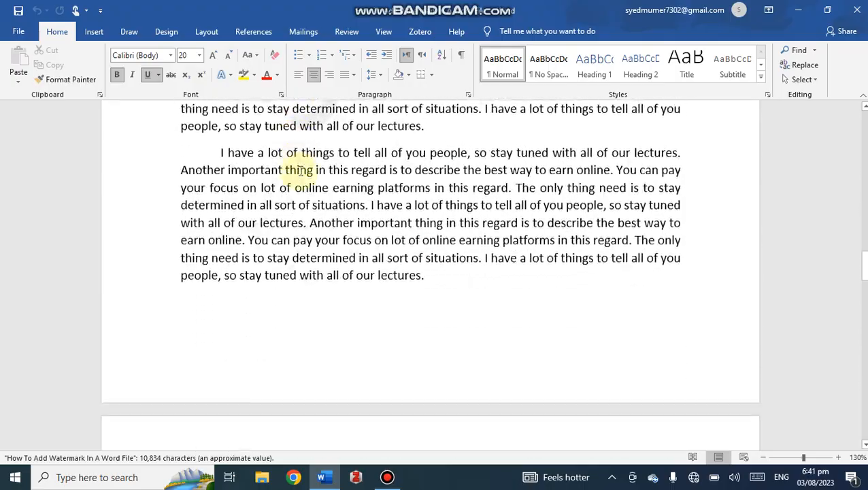
pyautogui.scroll(20, 302, 169)
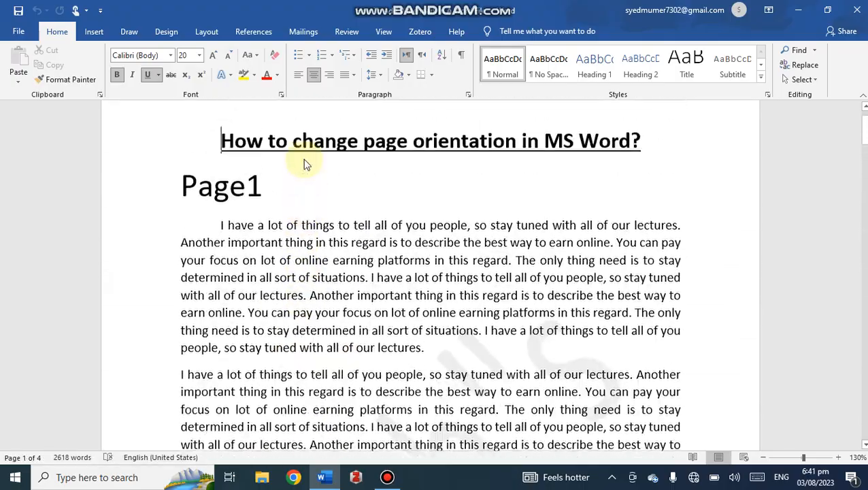
pyautogui.scroll(-9, 306, 155)
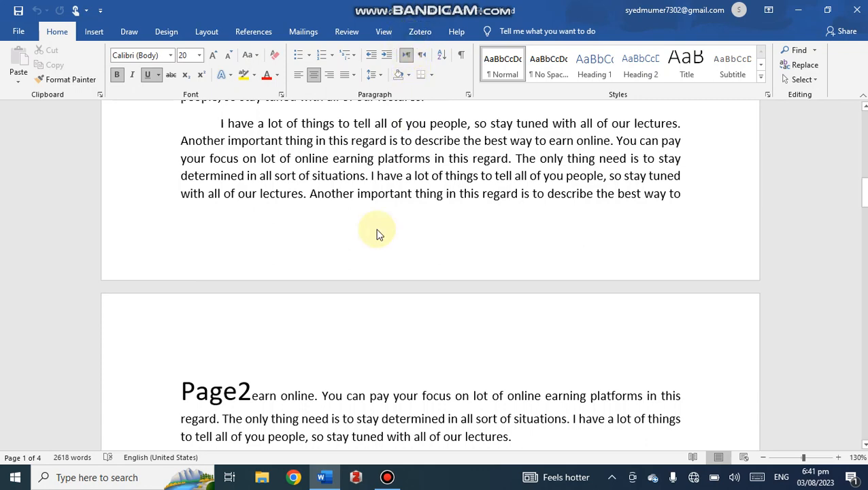
pyautogui.scroll(5, 378, 231)
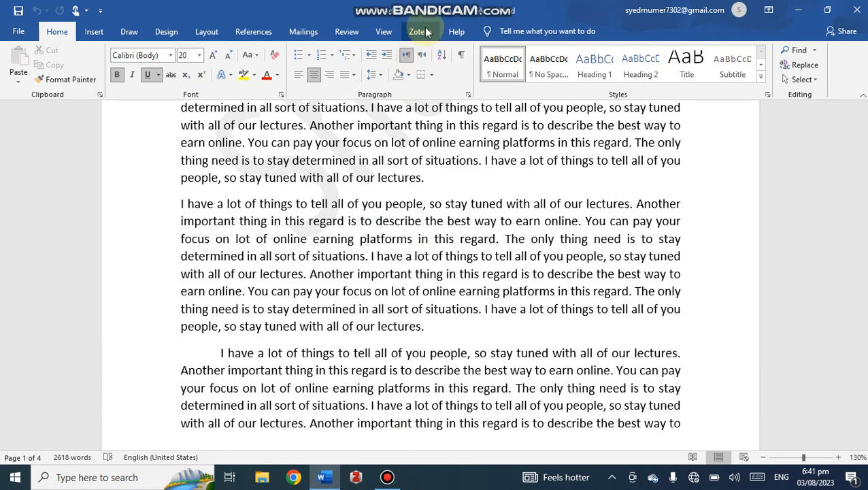
pyautogui.scroll(-1, 409, 128)
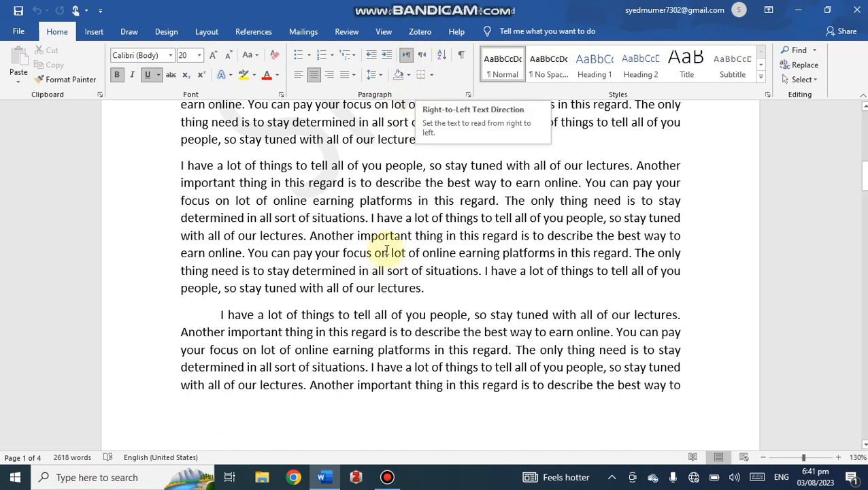
pyautogui.scroll(-3, 393, 225)
pyautogui.scroll(9, 404, 214)
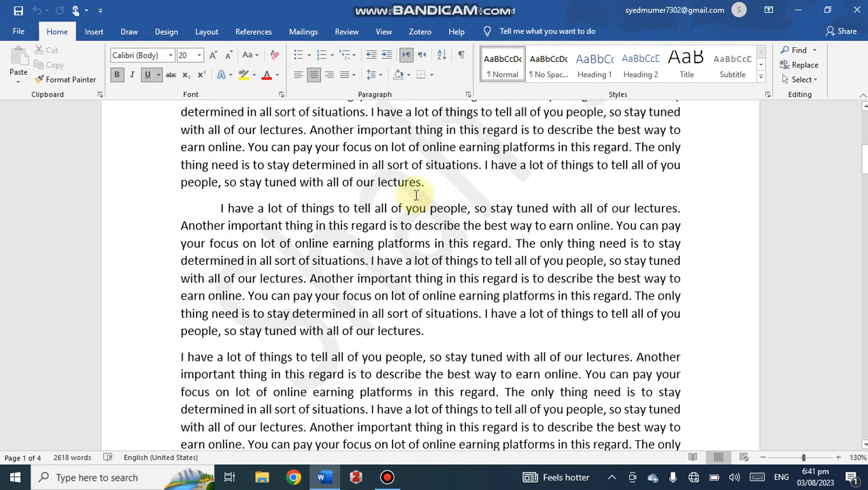
pyautogui.scroll(5, 373, 167)
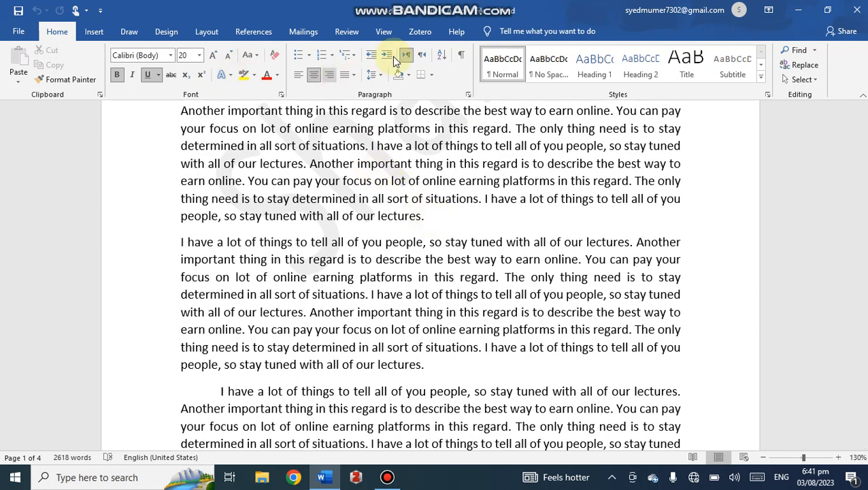
# Try to add a Zotero citation at the end of the page 1 paragraph that finishes above an unindented paragraph.
pyautogui.click(424, 217)
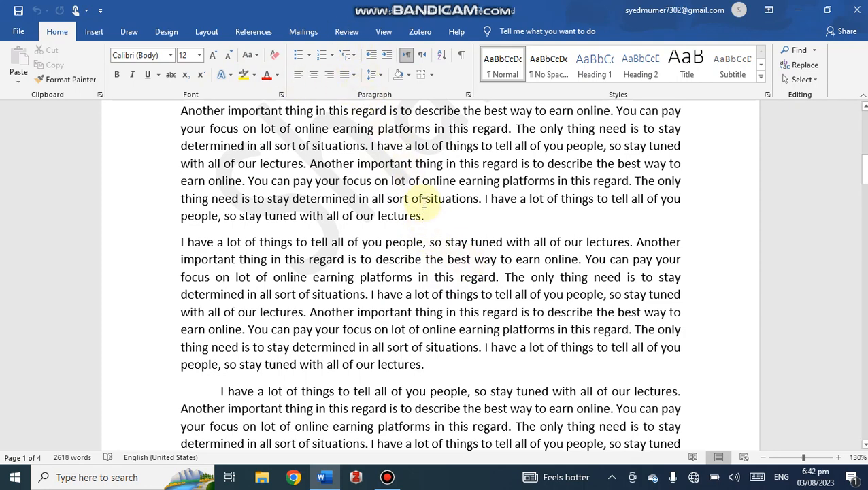
pyautogui.click(420, 32)
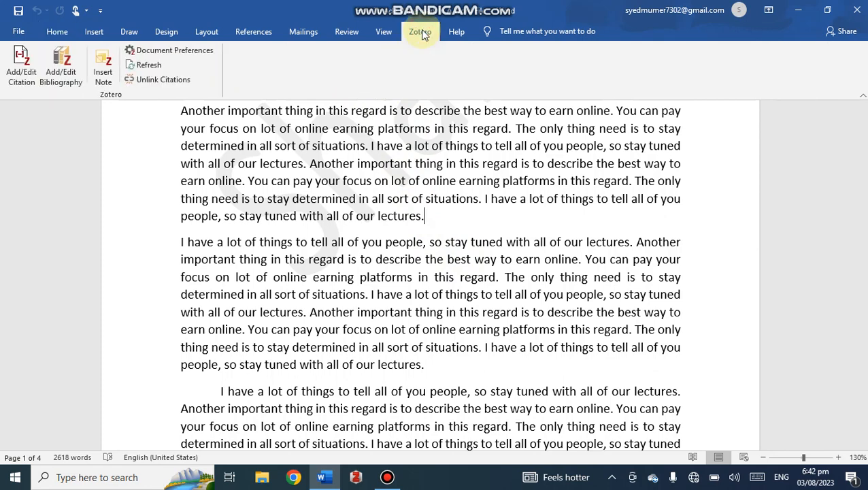
pyautogui.click(20, 77)
pyautogui.click(20, 77)
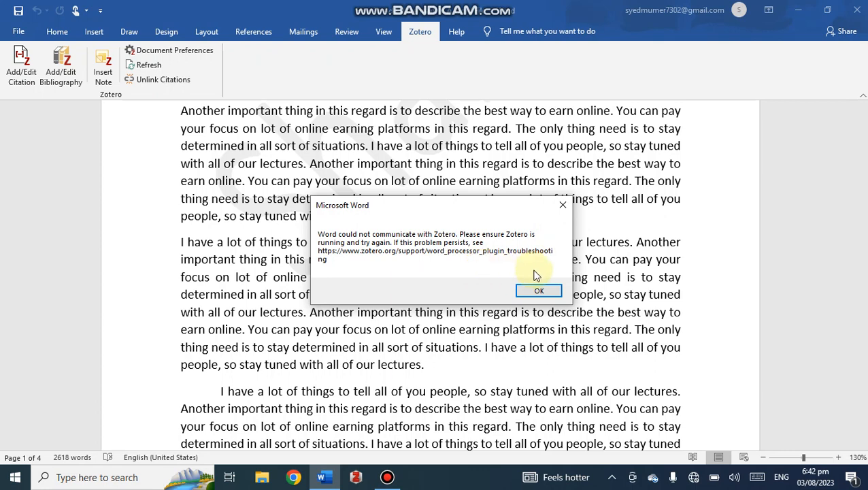
pyautogui.click(562, 204)
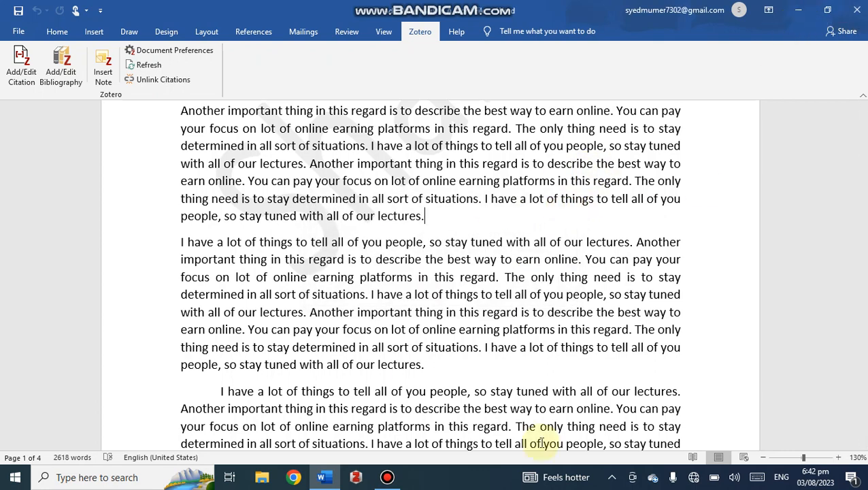
# Launch the Zotero application and return to the Word document.
pyautogui.click(356, 477)
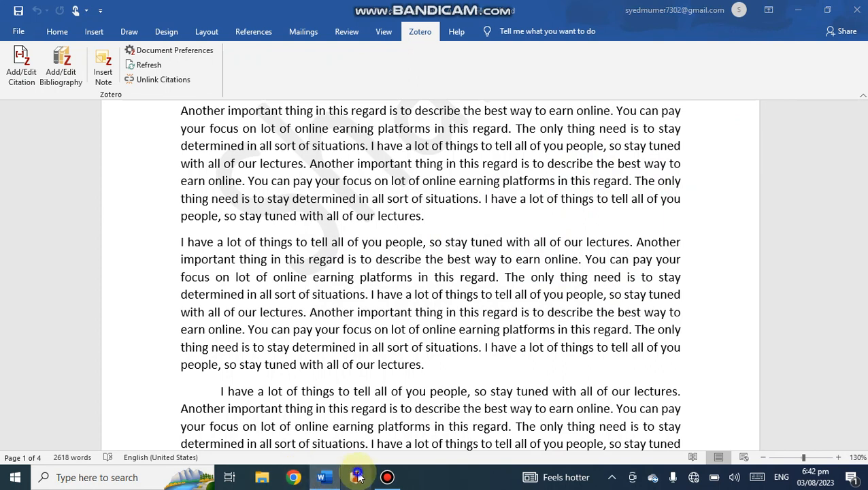
pyautogui.rightClick(357, 477)
pyautogui.click(319, 430)
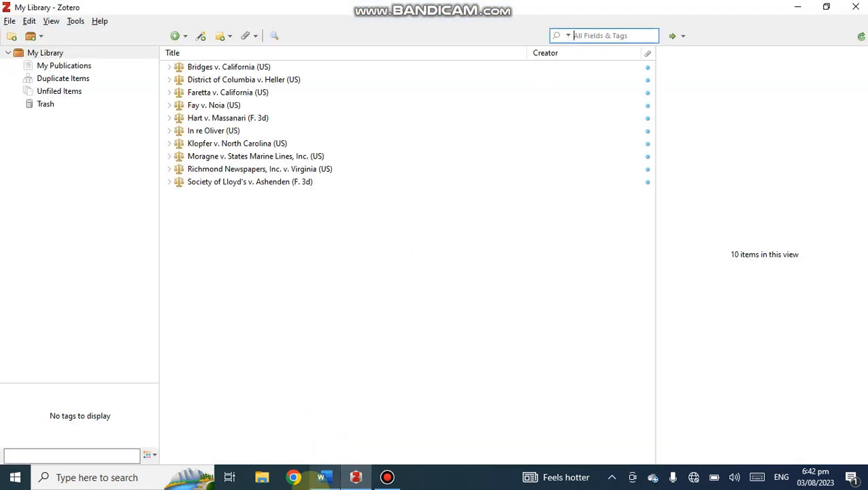
pyautogui.click(323, 477)
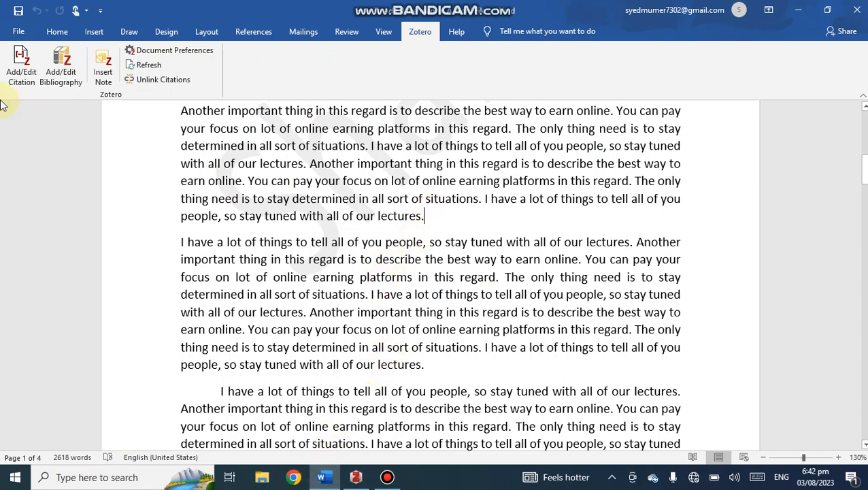
# Start a Zotero citation using the OSCOLA style, with citations displayed as footnotes and stored as fields.
pyautogui.click(26, 78)
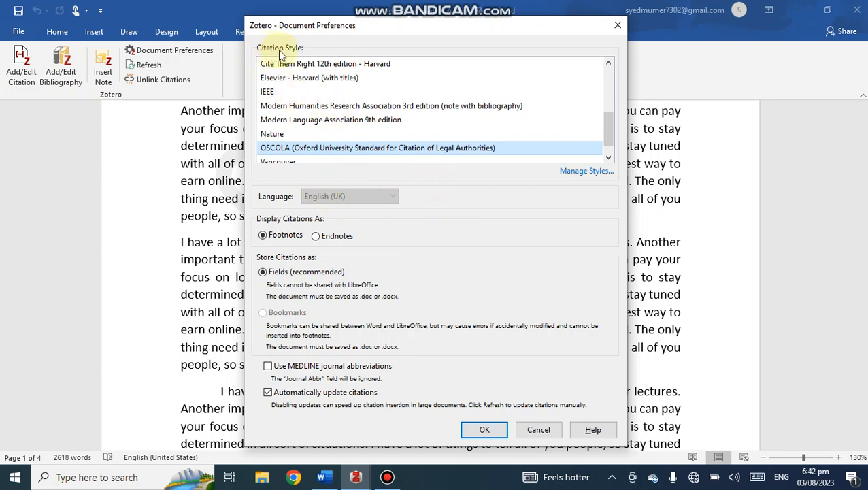
pyautogui.scroll(-1, 320, 83)
pyautogui.scroll(5, 340, 89)
pyautogui.scroll(-5, 324, 98)
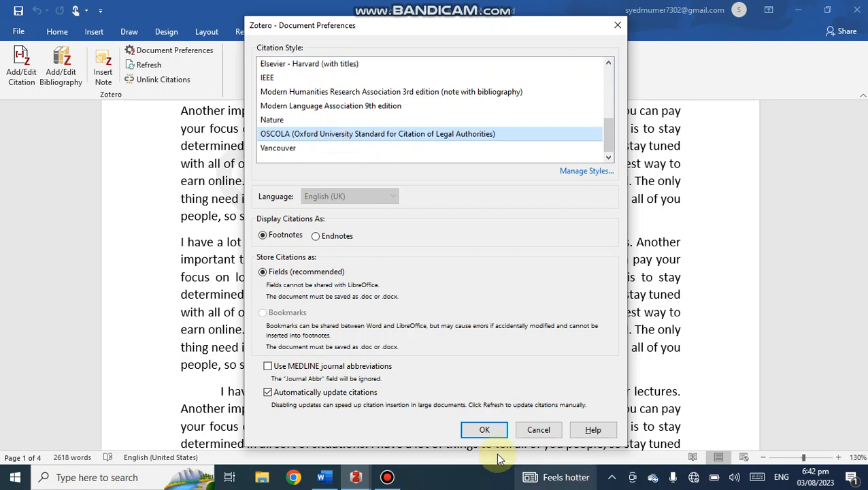
pyautogui.click(486, 429)
# Insert the Hart v. Massanari (F. 3d) citation through Classic View and go to its footnote.
pyautogui.hotkey('ctrl', 'alt', 'c')
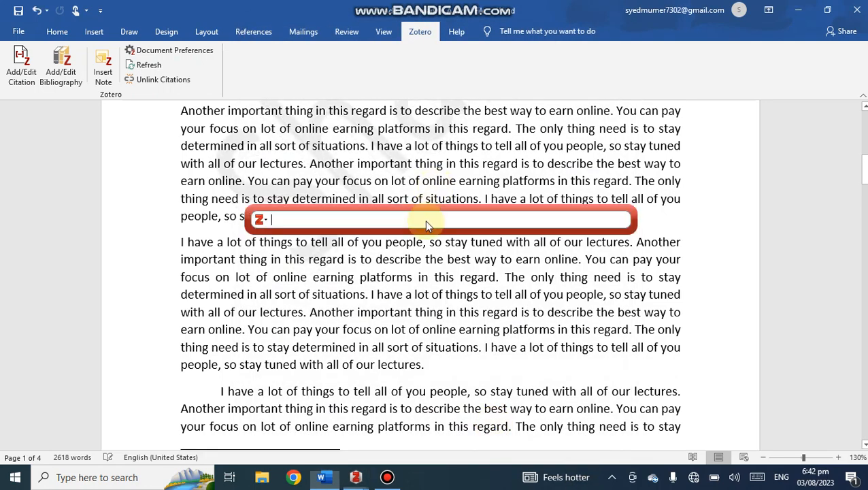
pyautogui.click(261, 221)
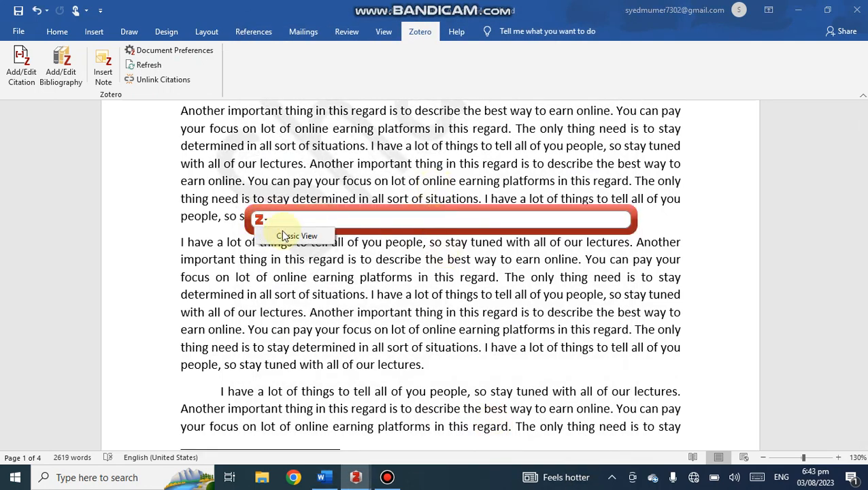
pyautogui.click(284, 235)
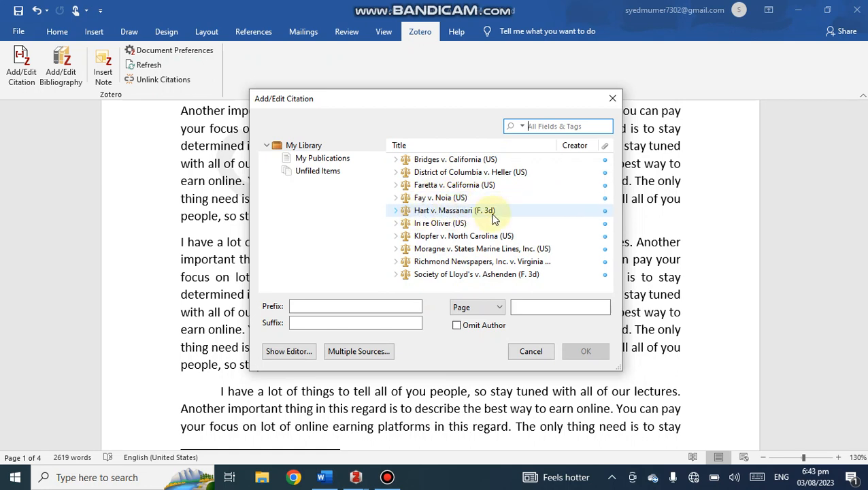
pyautogui.click(468, 214)
pyautogui.click(585, 354)
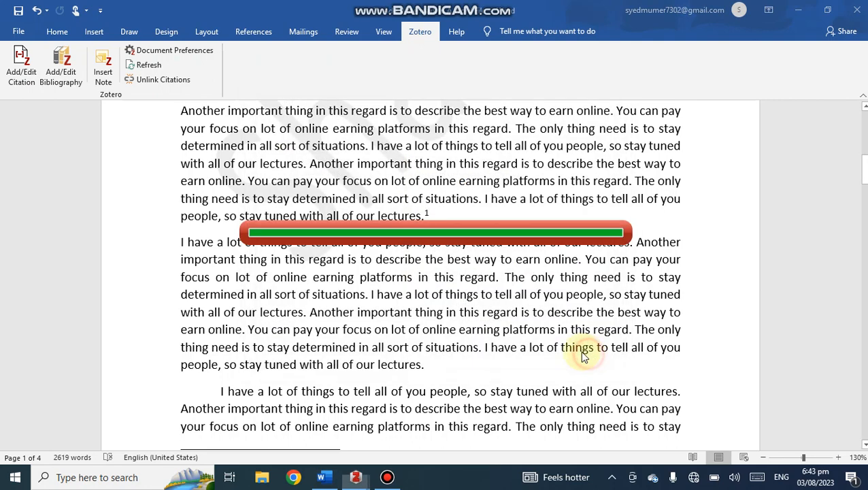
pyautogui.doubleClick(427, 217)
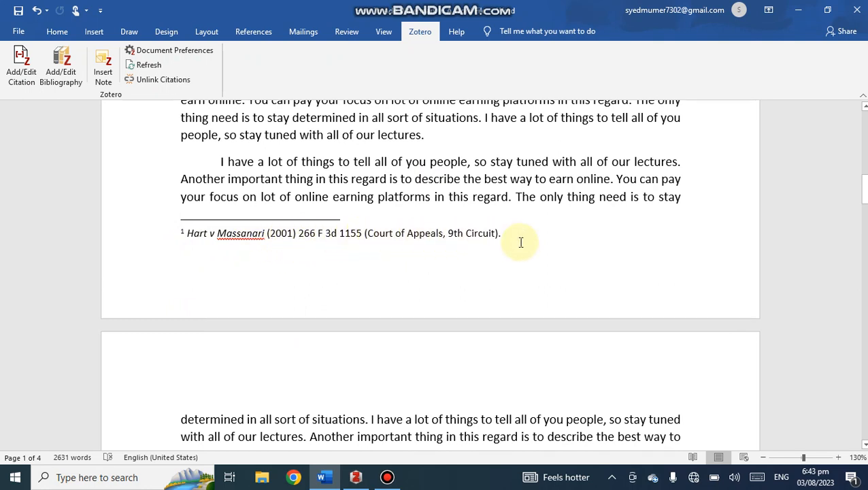
# Insert a Bridges v. California (US) citation after the "Page3" heading using Classic View, and check its footnote.
pyautogui.scroll(-6, 510, 244)
pyautogui.scroll(-8, 510, 244)
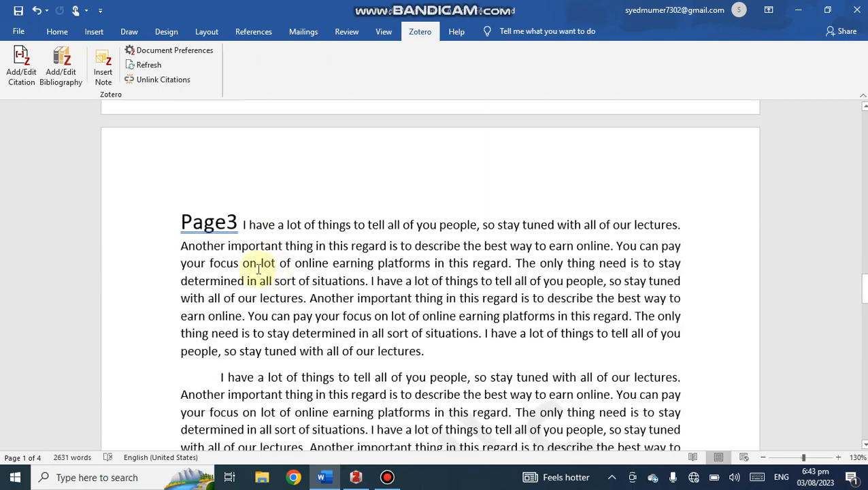
pyautogui.click(237, 221)
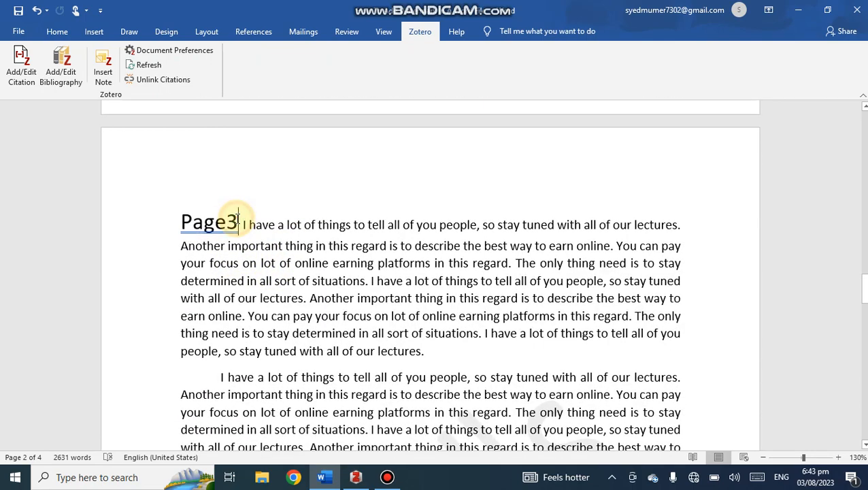
pyautogui.click(18, 58)
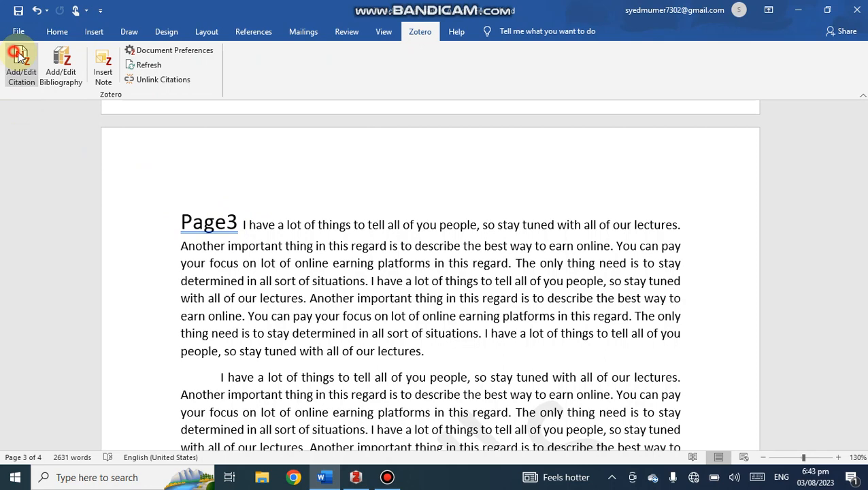
pyautogui.click(261, 221)
pyautogui.click(267, 233)
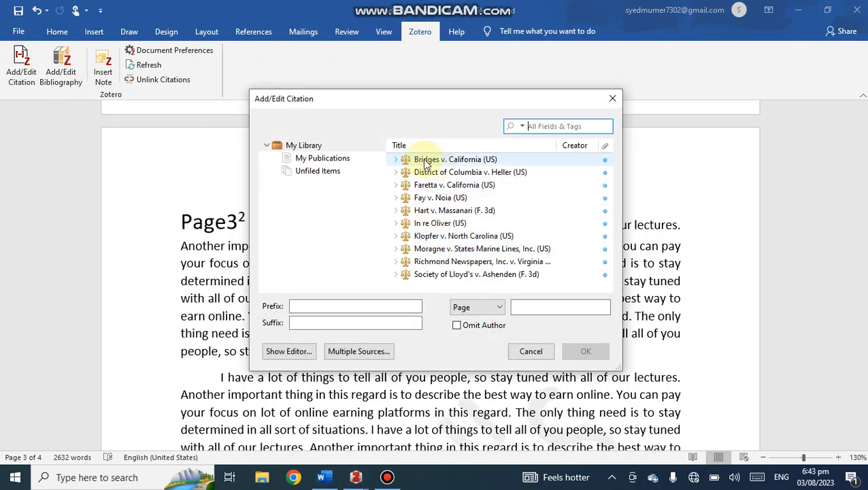
pyautogui.click(442, 162)
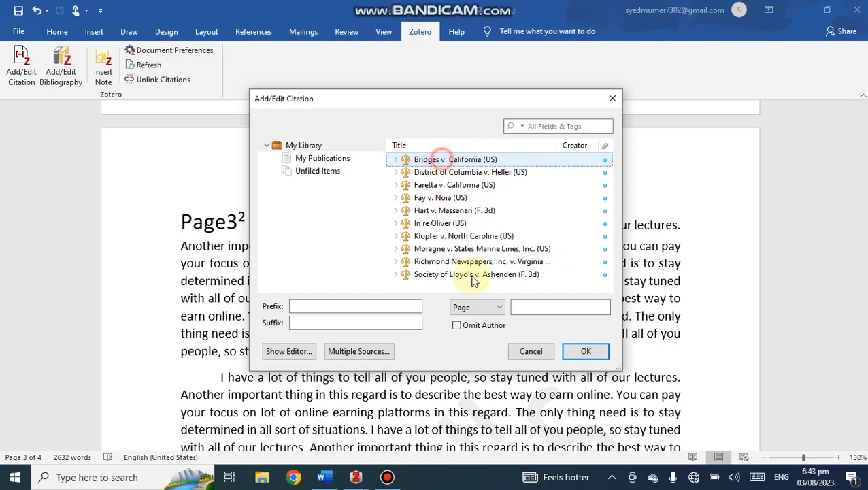
pyautogui.click(572, 351)
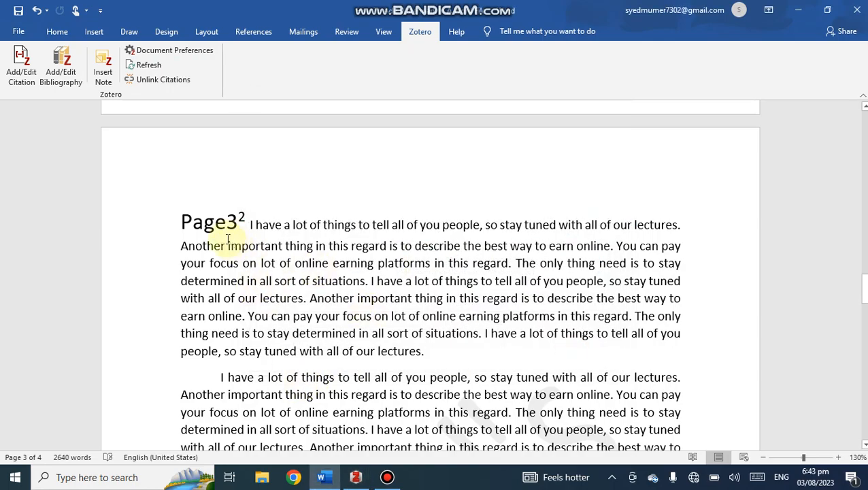
pyautogui.scroll(-12, 245, 285)
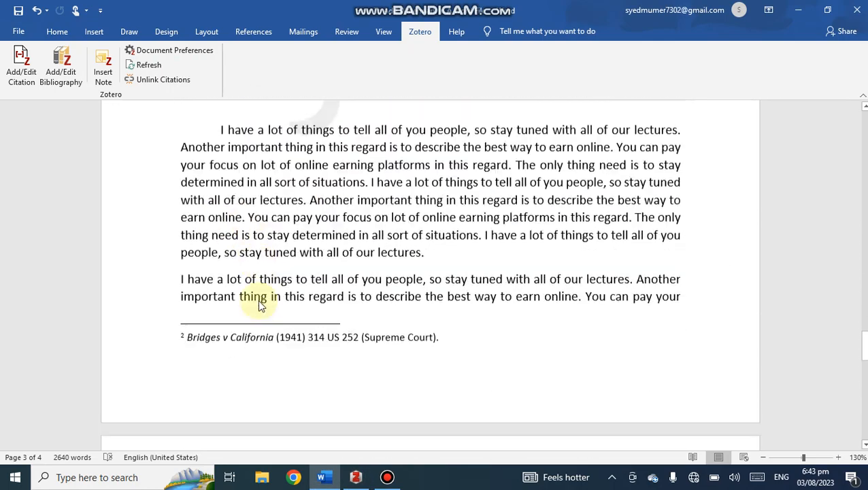